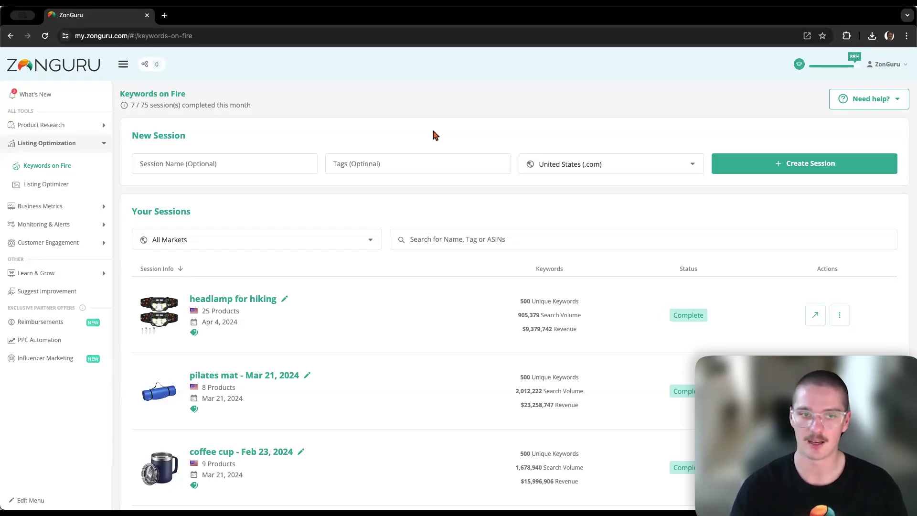
# - Start creating a new keyword session named "Example" for the United States marketplace
pyautogui.write('Example')
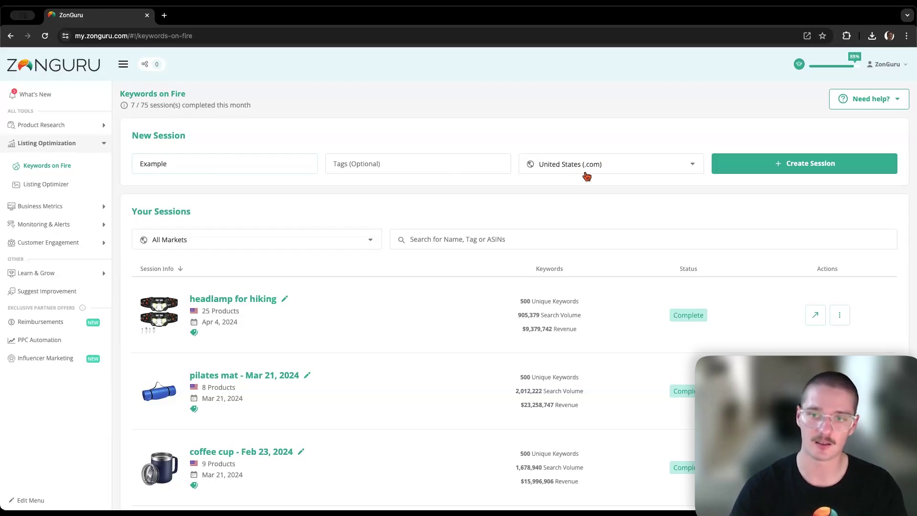
pyautogui.click(821, 163)
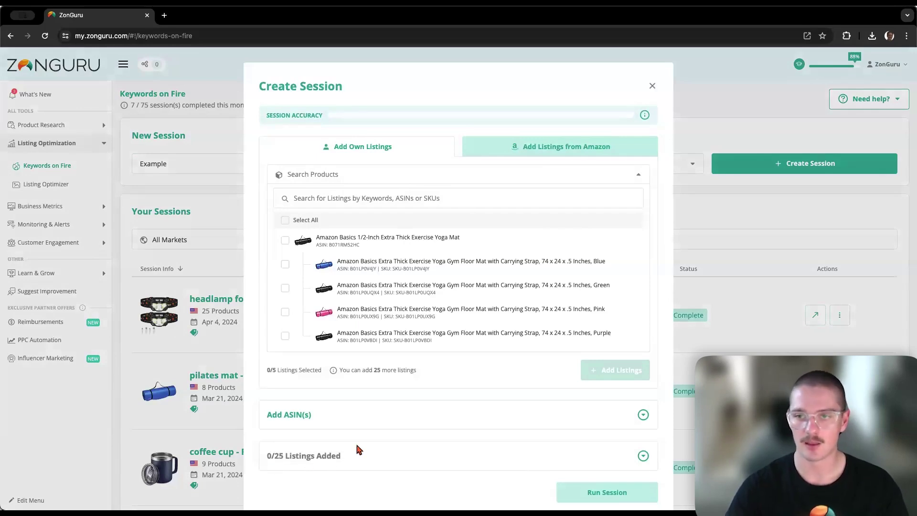
pyautogui.moveTo(287, 117)
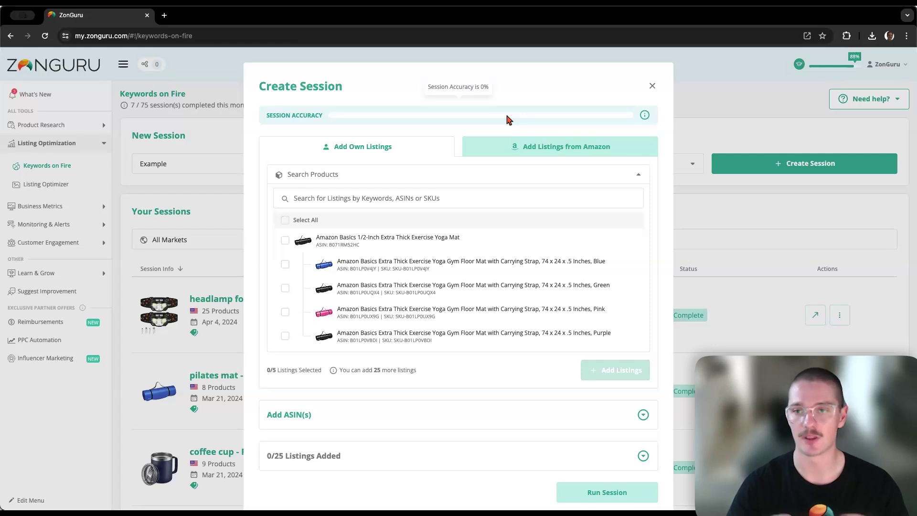
# - Search Amazon's United States listings for "excercise bands" to find products for the session
pyautogui.click(538, 148)
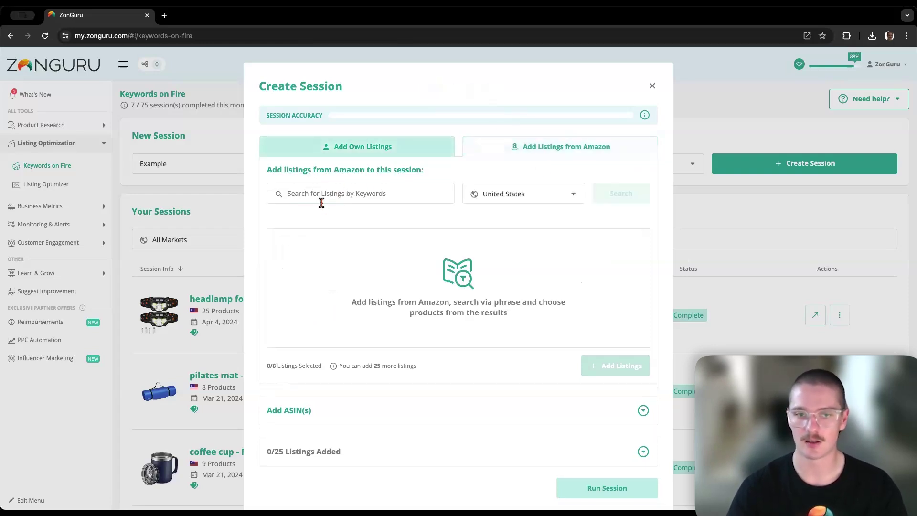
pyautogui.write('excercise bands')
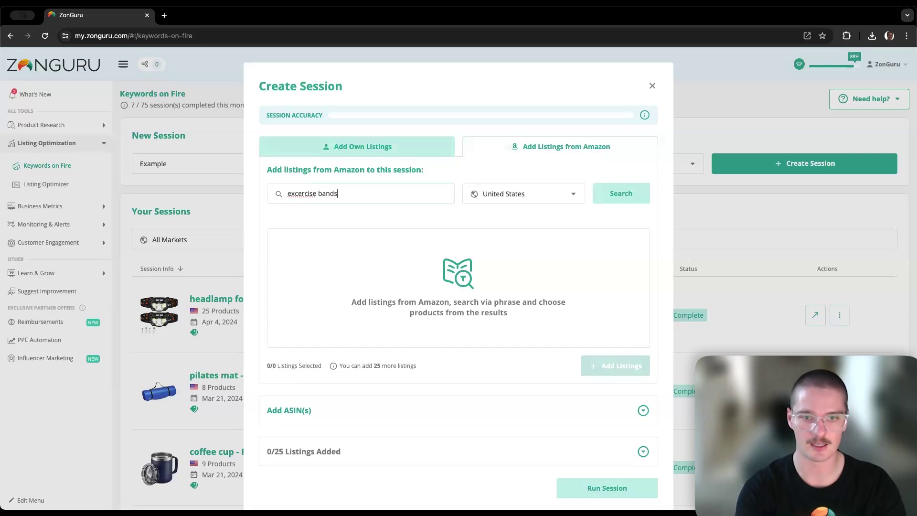
pyautogui.click(612, 195)
pyautogui.click(612, 198)
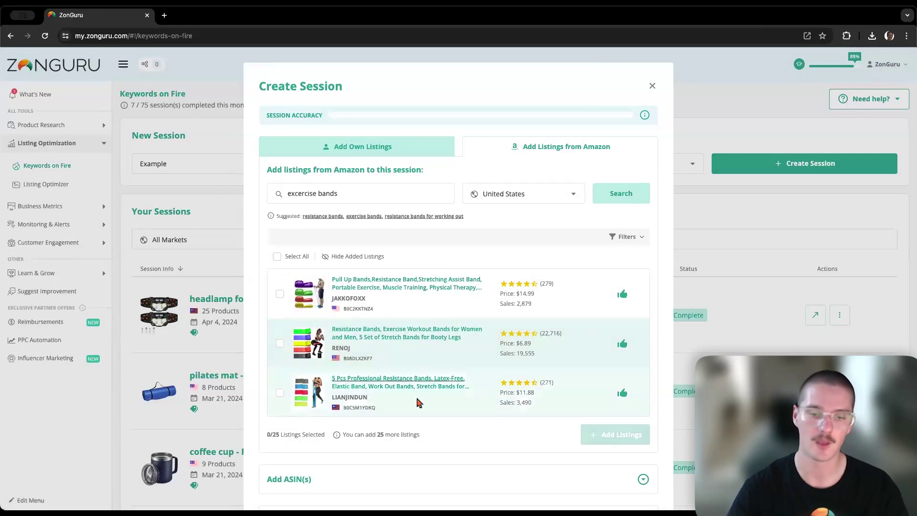
# - Select all the exercise band listings in the search results and add them to the session
pyautogui.click(277, 257)
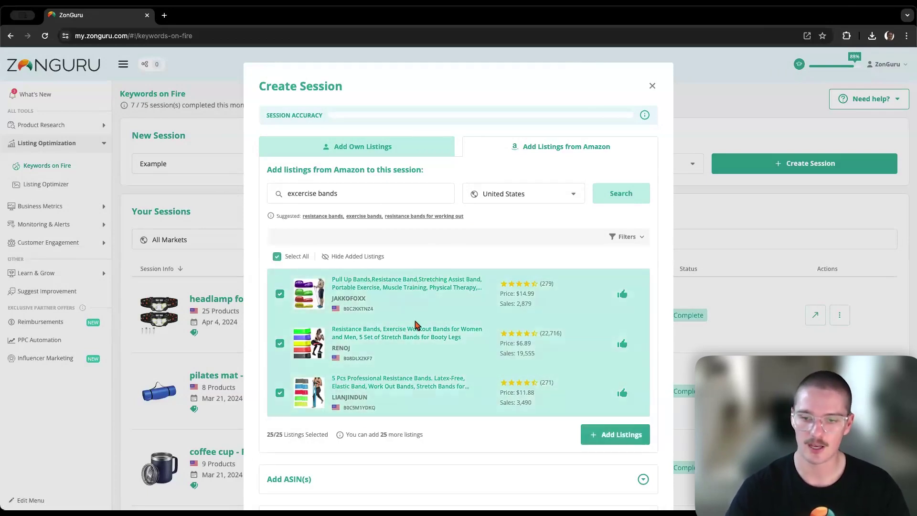
pyautogui.scroll(-5, 547, 354)
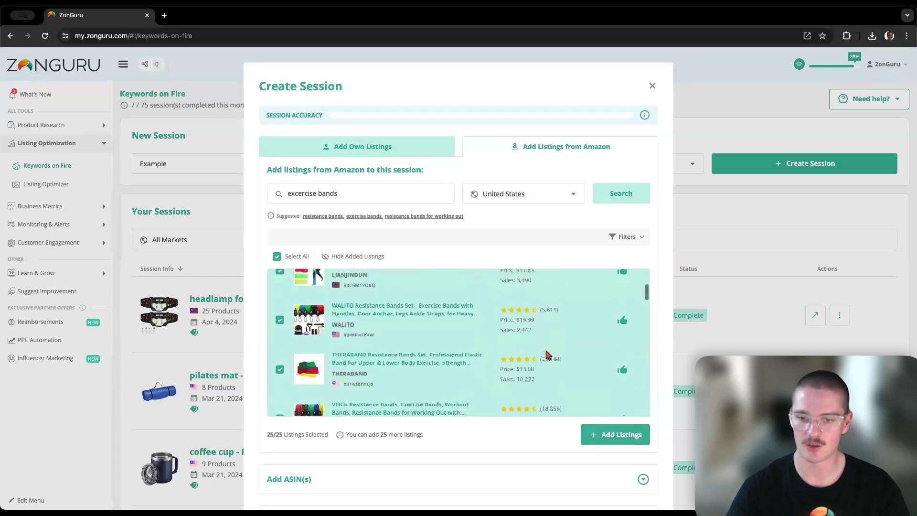
pyautogui.scroll(-3, 547, 354)
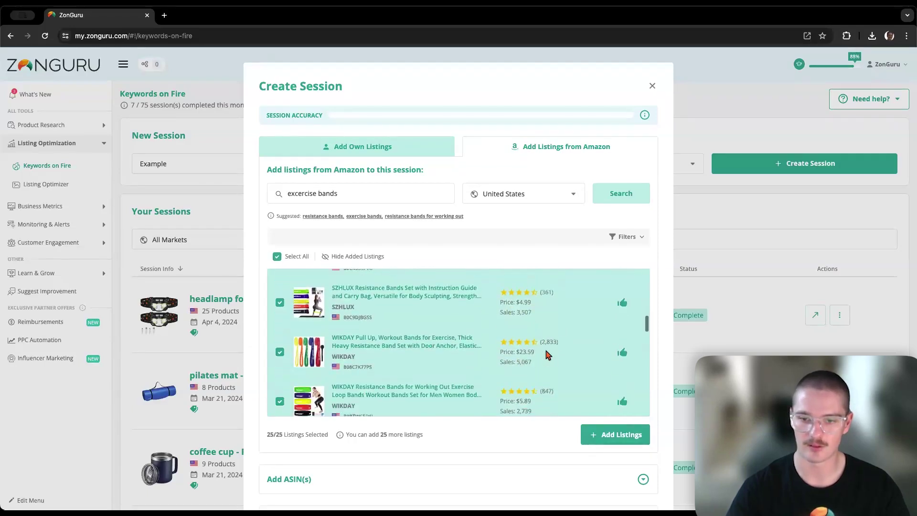
pyautogui.scroll(-3, 353, 342)
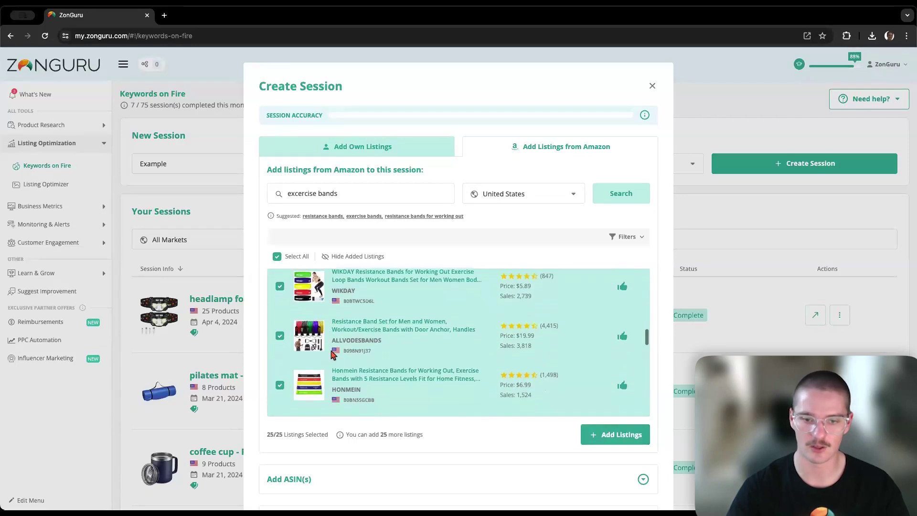
pyautogui.scroll(-5, 456, 354)
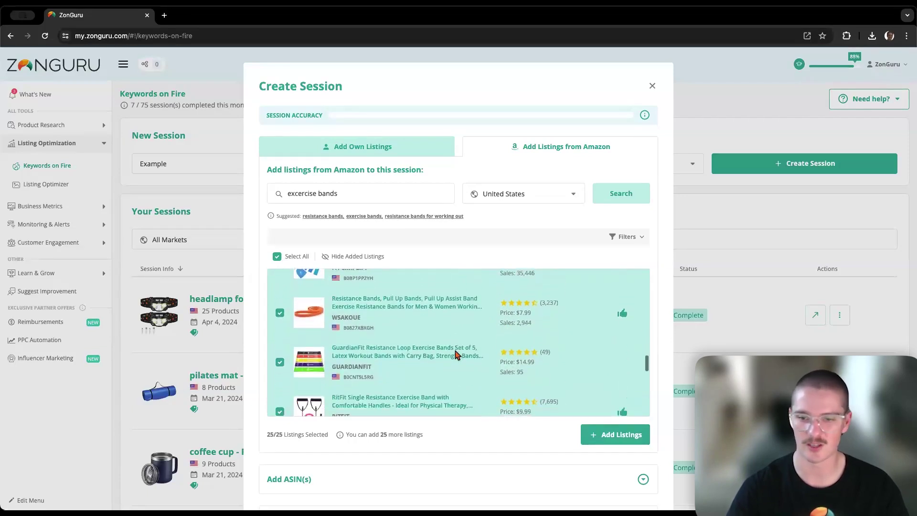
pyautogui.scroll(-5, 456, 354)
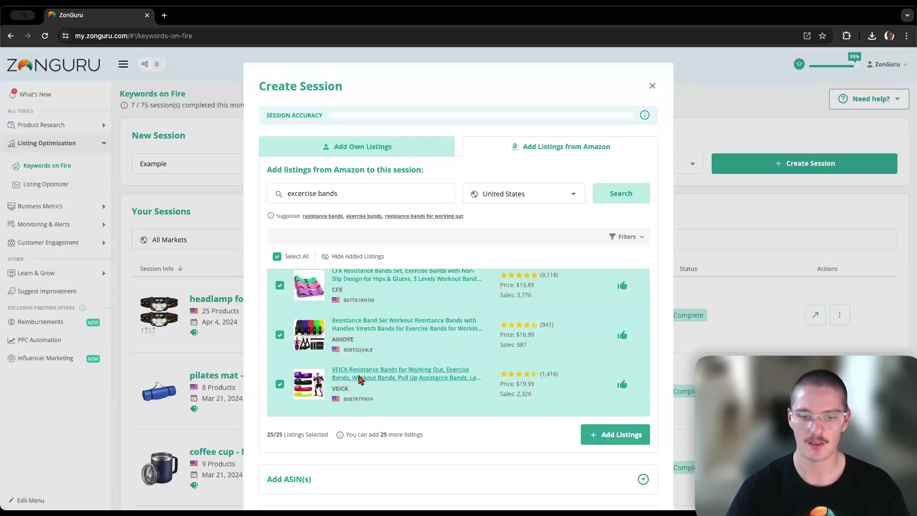
pyautogui.click(608, 436)
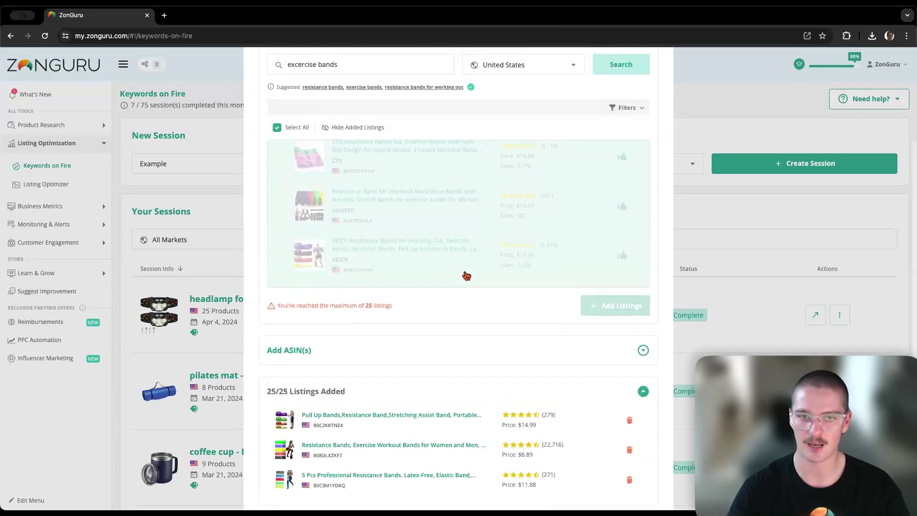
# - Search listings using the suggested phrase "resistance bands" and close the session setup without running it
pyautogui.scroll(5, 463, 270)
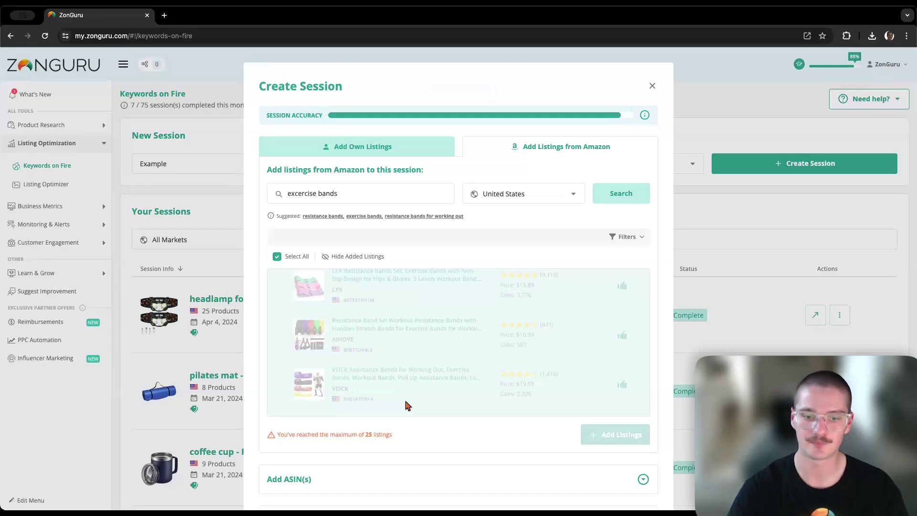
pyautogui.scroll(-2, 458, 274)
pyautogui.scroll(-4, 370, 442)
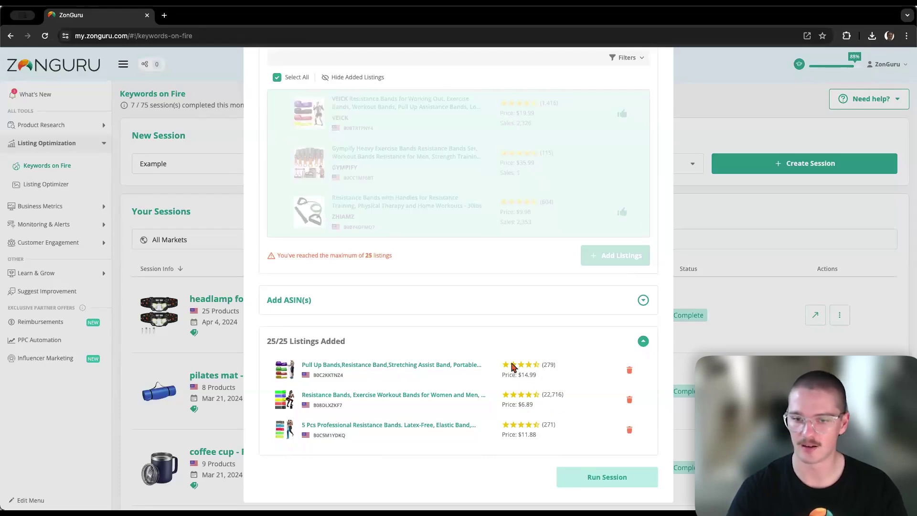
pyautogui.scroll(4, 426, 391)
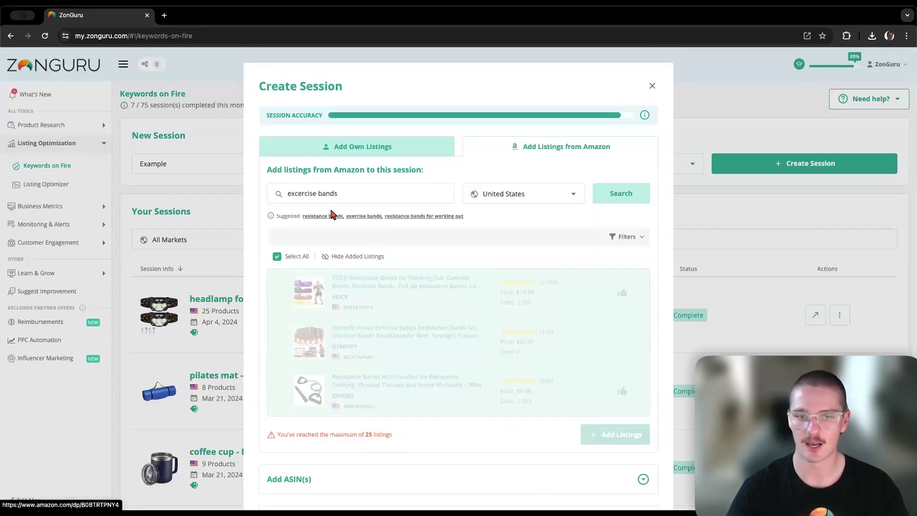
pyautogui.click(318, 217)
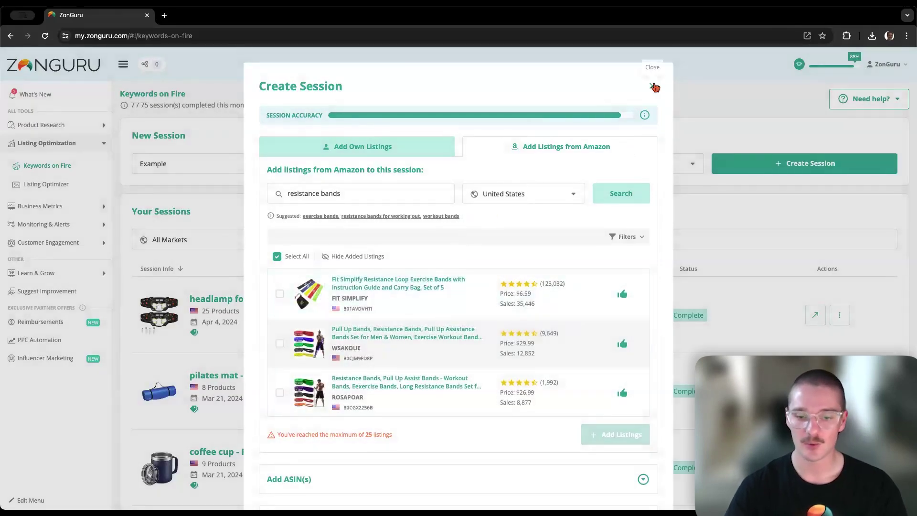
pyautogui.click(654, 87)
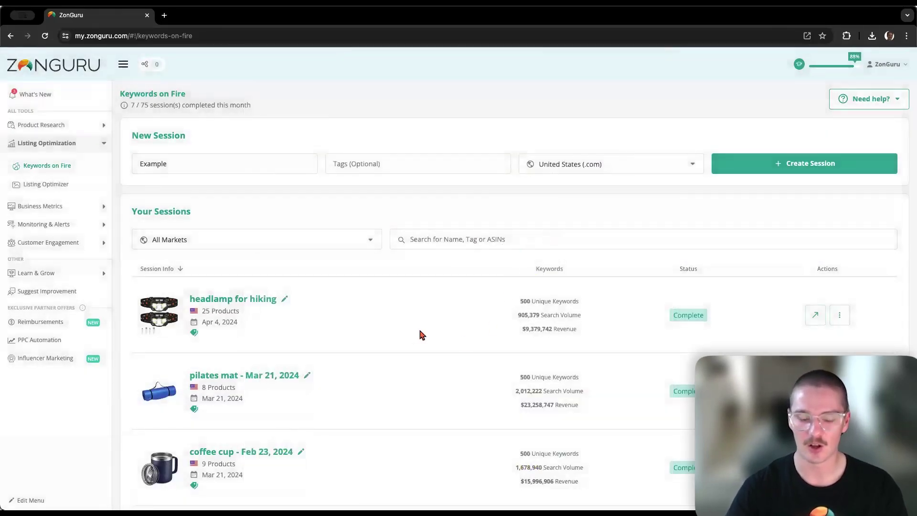
# - Find the existing Exercise Bands session in the session list and open its results
pyautogui.scroll(-10, 468, 219)
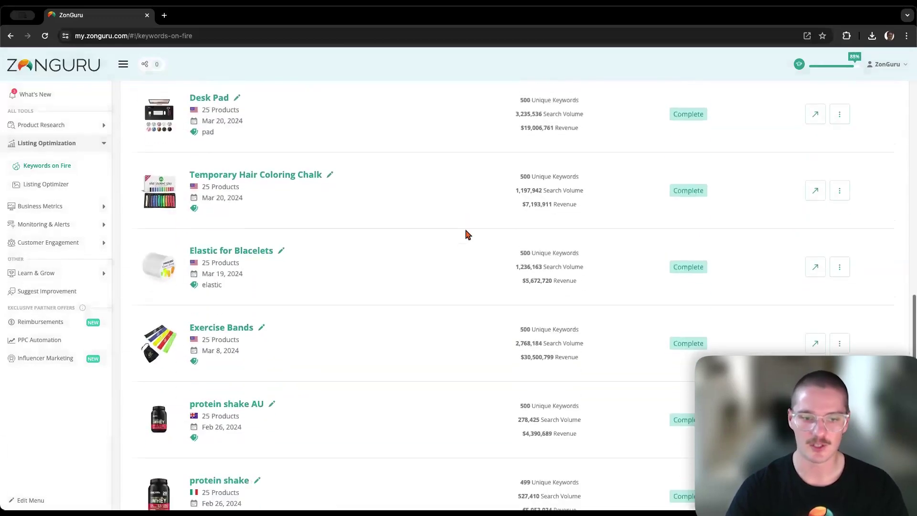
pyautogui.scroll(-1, 238, 334)
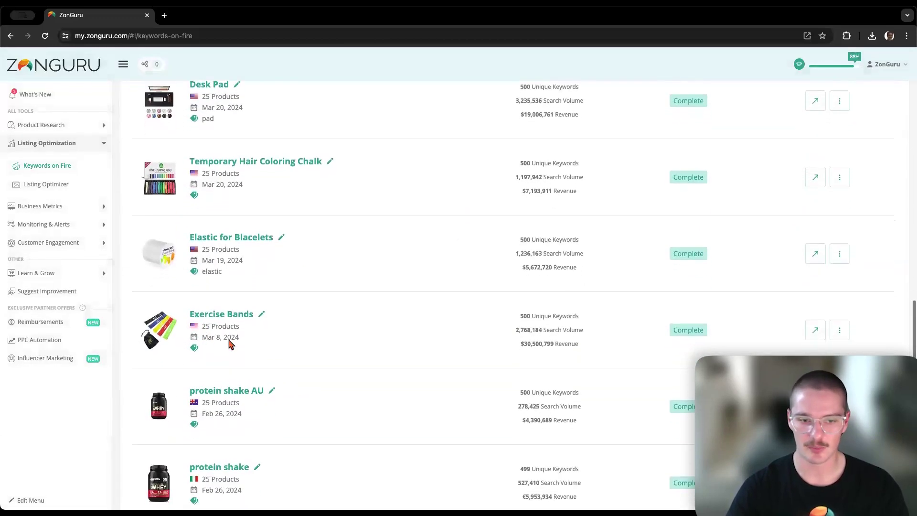
pyautogui.click(816, 329)
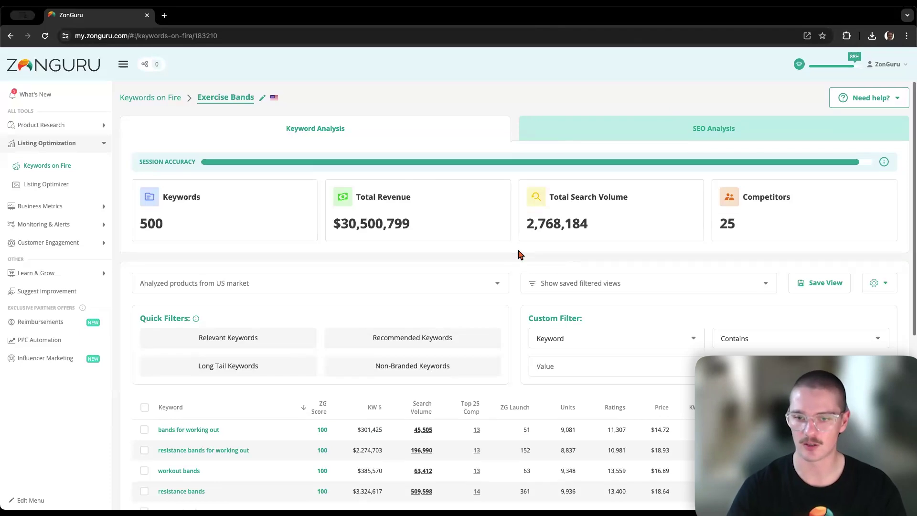
# - Narrow the keyword list with the Non-Branded and Recommended Keywords quick filters, and remove both filters
pyautogui.scroll(-2, 521, 255)
pyautogui.scroll(-4, 520, 255)
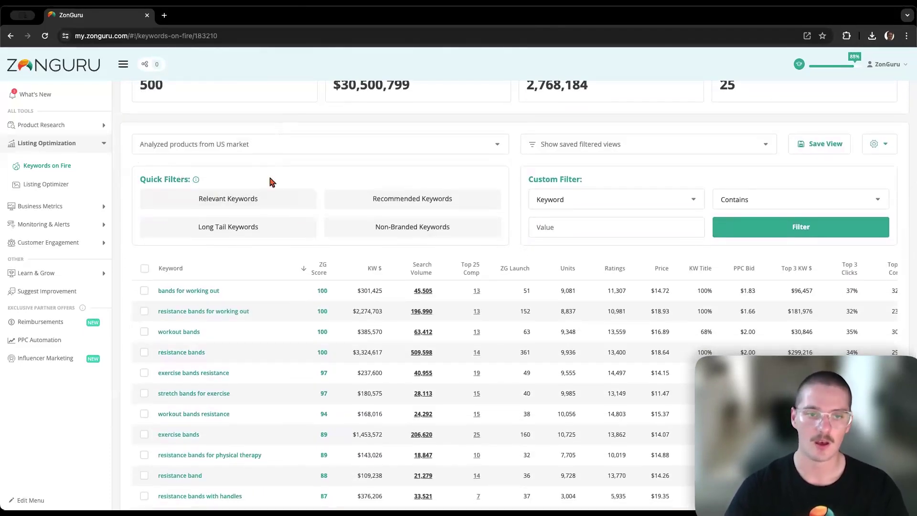
pyautogui.scroll(5, 280, 170)
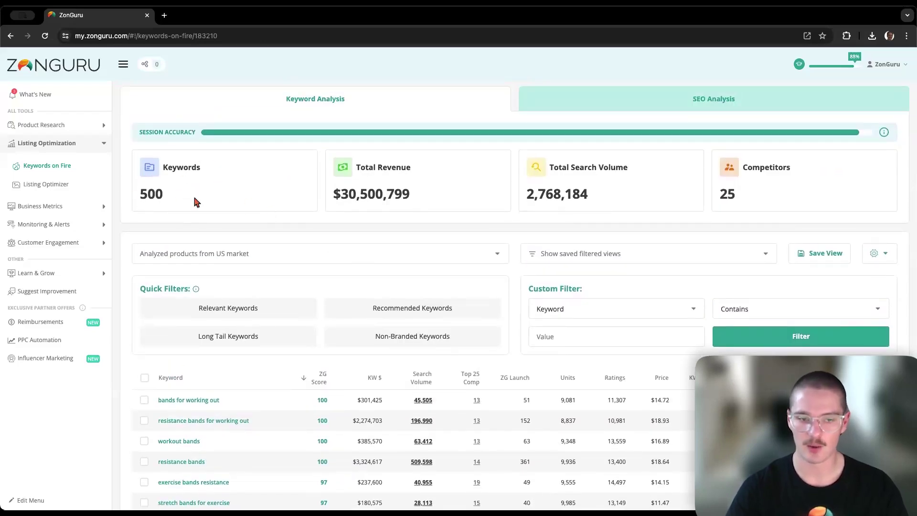
pyautogui.scroll(-1, 225, 195)
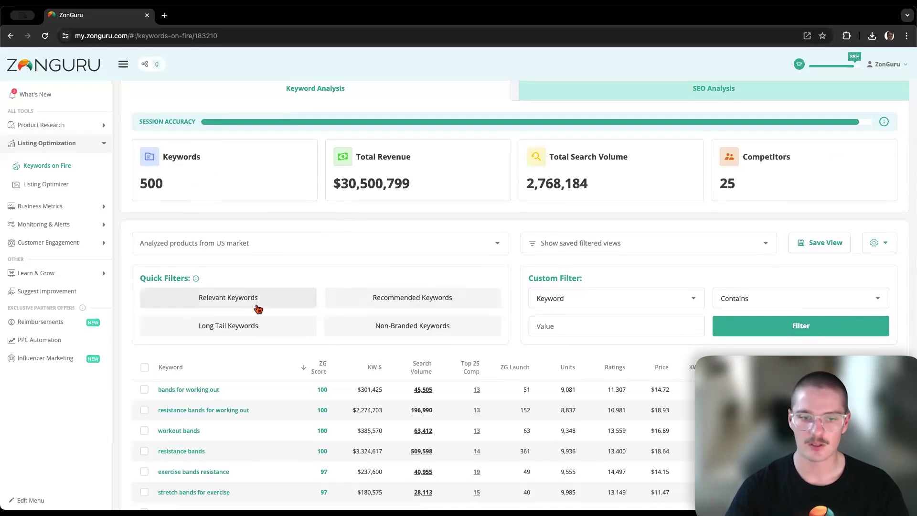
pyautogui.click(394, 334)
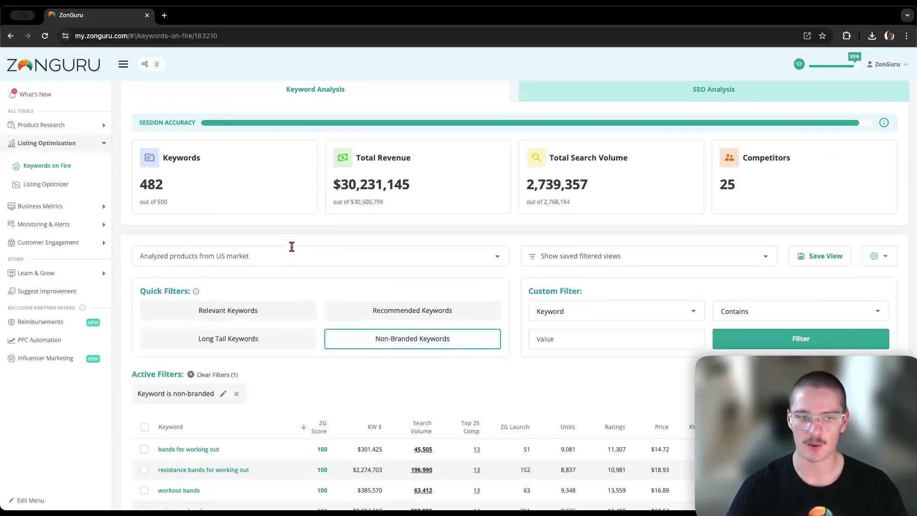
pyautogui.scroll(-1, 293, 246)
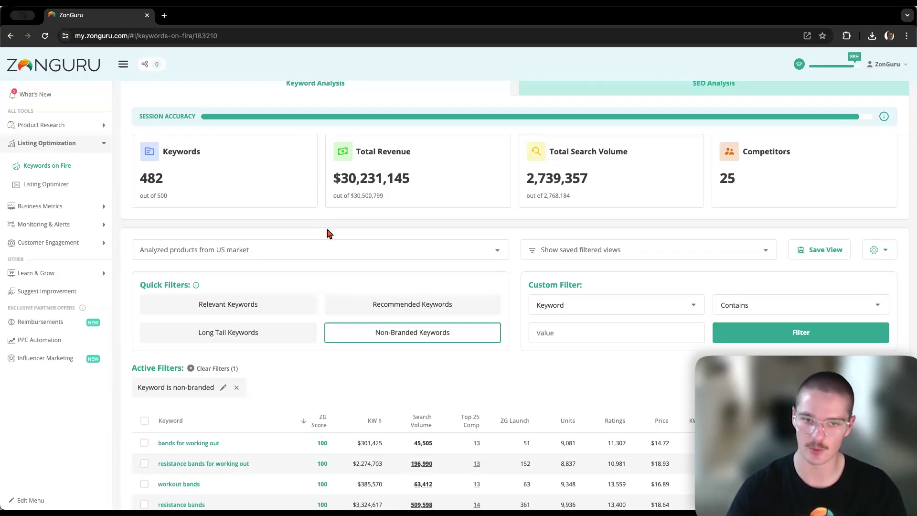
pyautogui.scroll(-1, 305, 196)
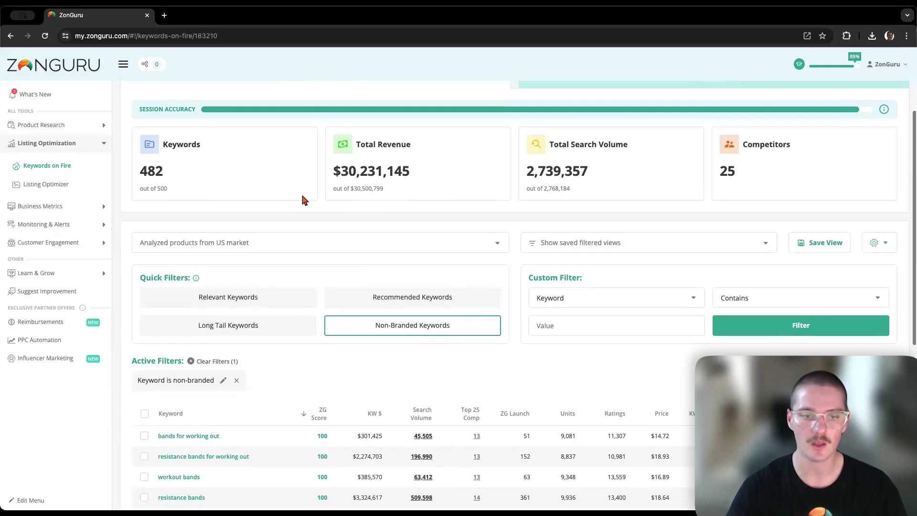
pyautogui.click(400, 304)
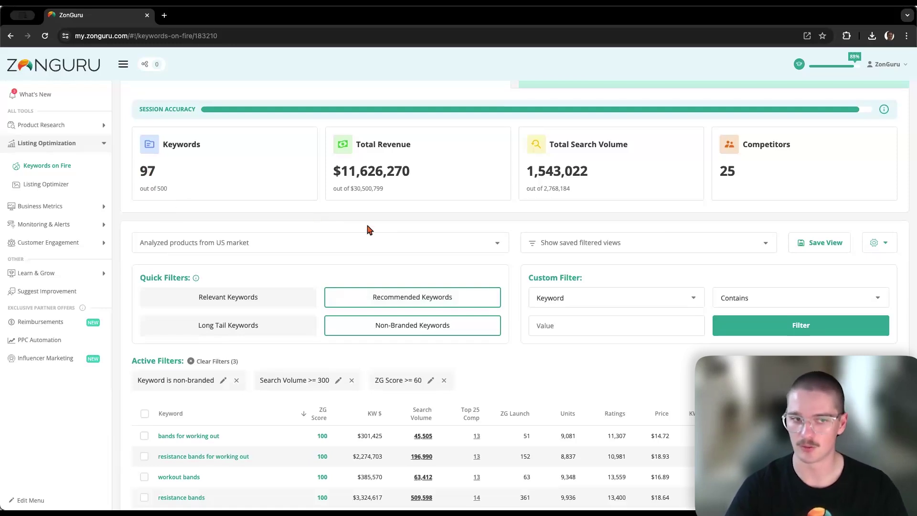
pyautogui.click(403, 297)
pyautogui.click(410, 327)
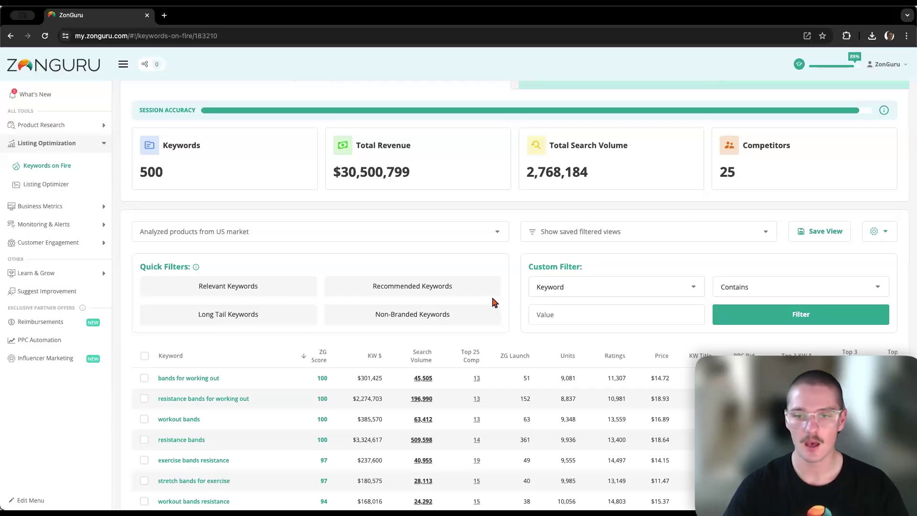
# - Open the session's SEO analysis and examine the SEO score and the High Relevancy and High Opportunity Keywords breakdowns
pyautogui.scroll(1, 511, 288)
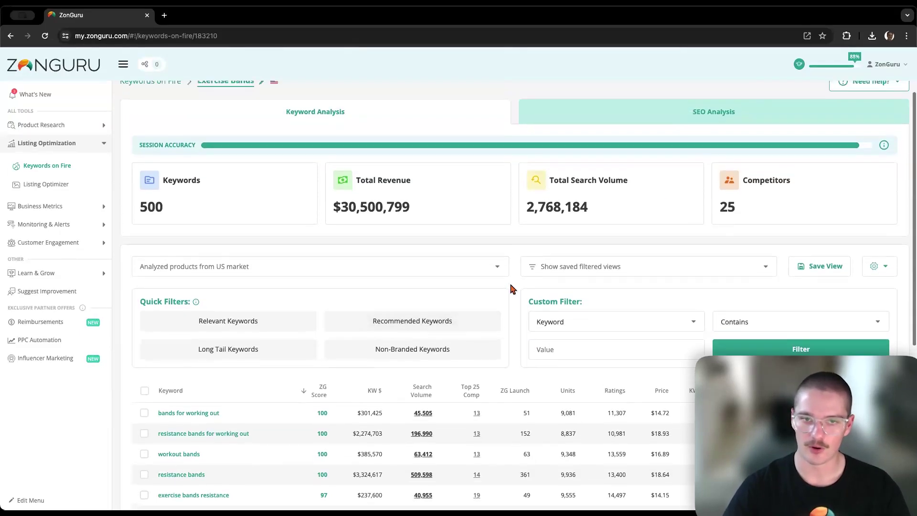
pyautogui.click(713, 116)
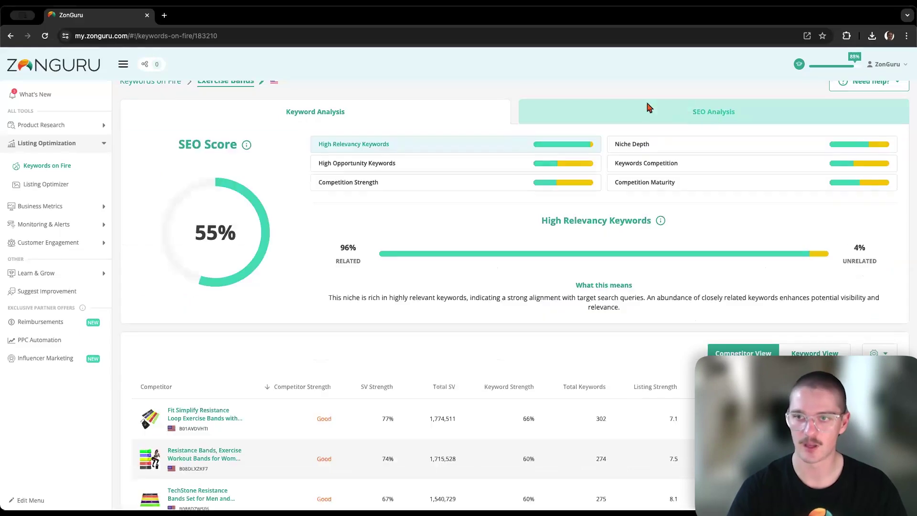
pyautogui.scroll(1, 589, 120)
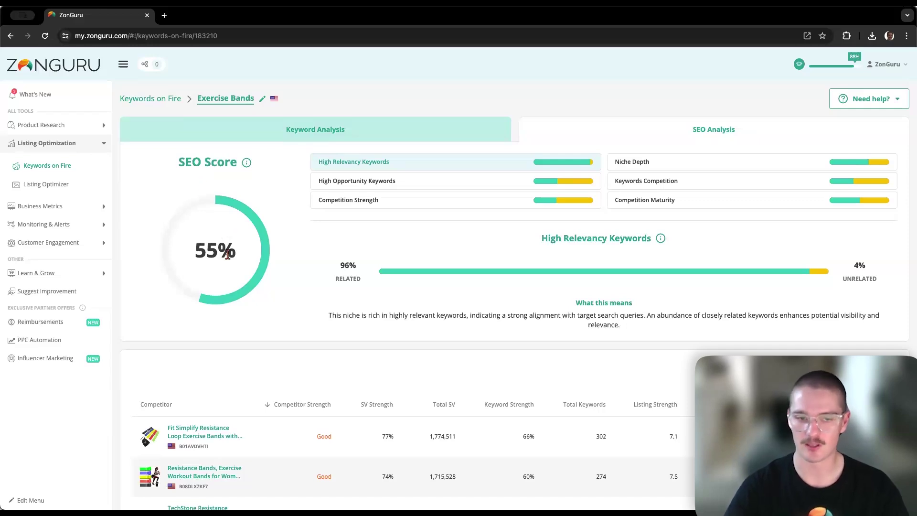
pyautogui.moveTo(247, 164)
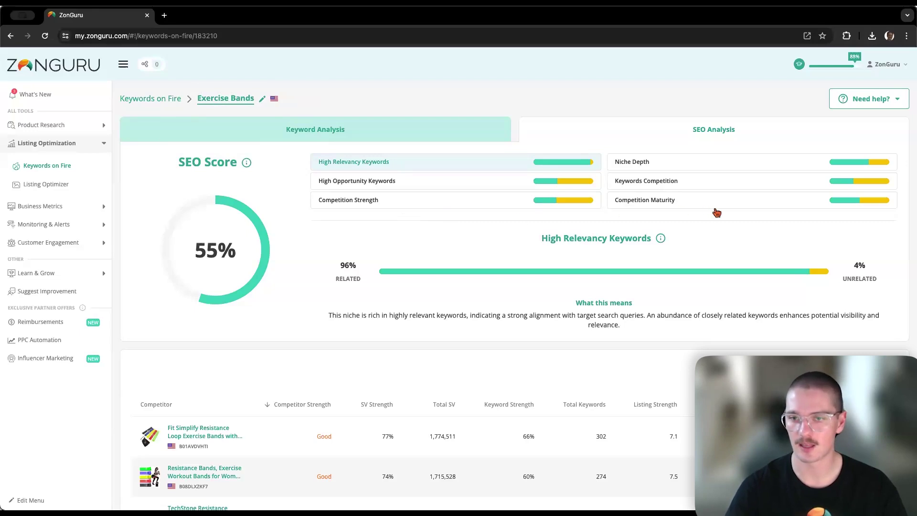
pyautogui.moveTo(661, 239)
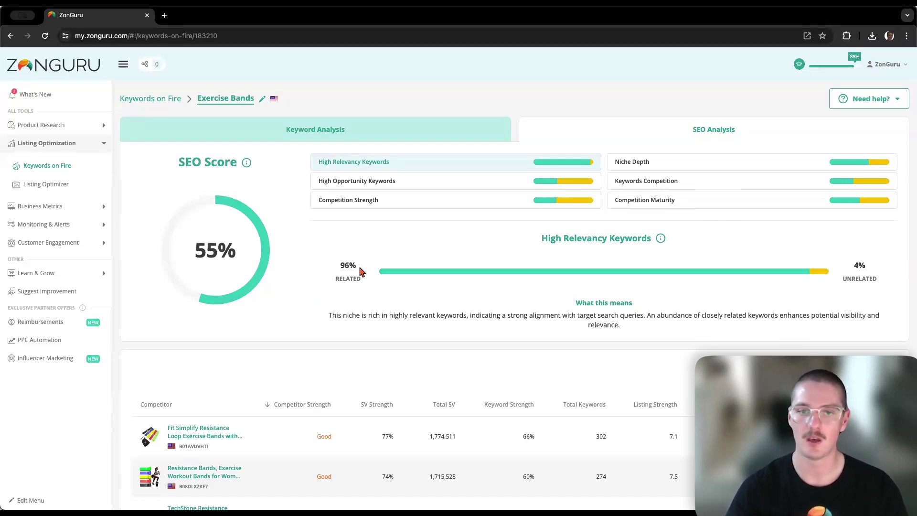
pyautogui.click(344, 182)
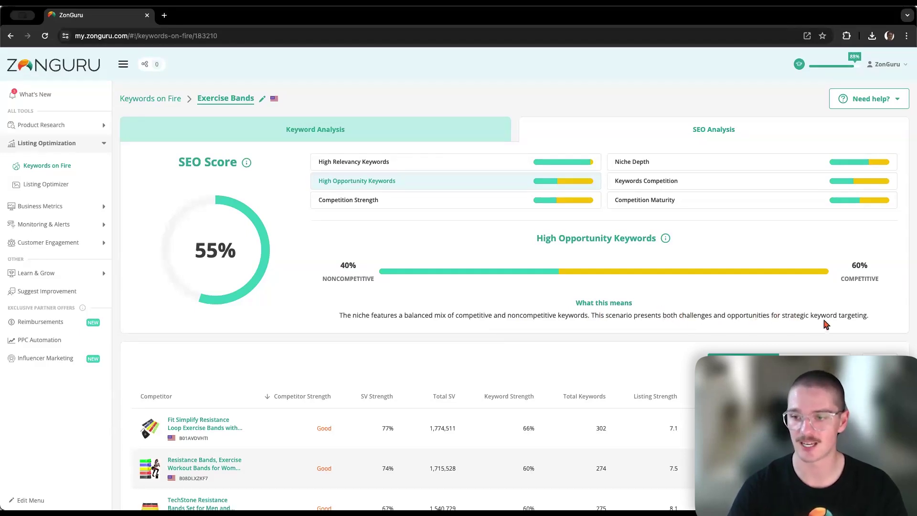
# - Examine the Competition Maturity and Keywords Competition breakdowns in the SEO analysis
pyautogui.scroll(-1, 628, 299)
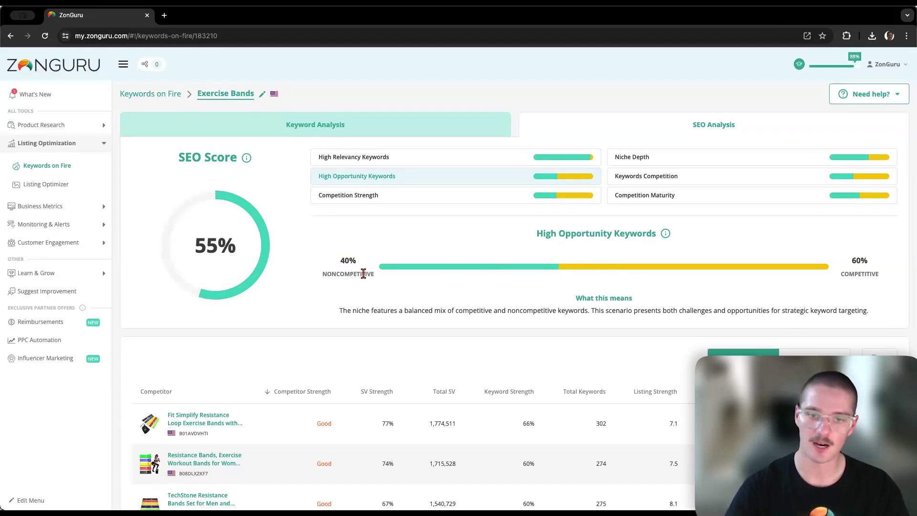
pyautogui.scroll(-1, 364, 272)
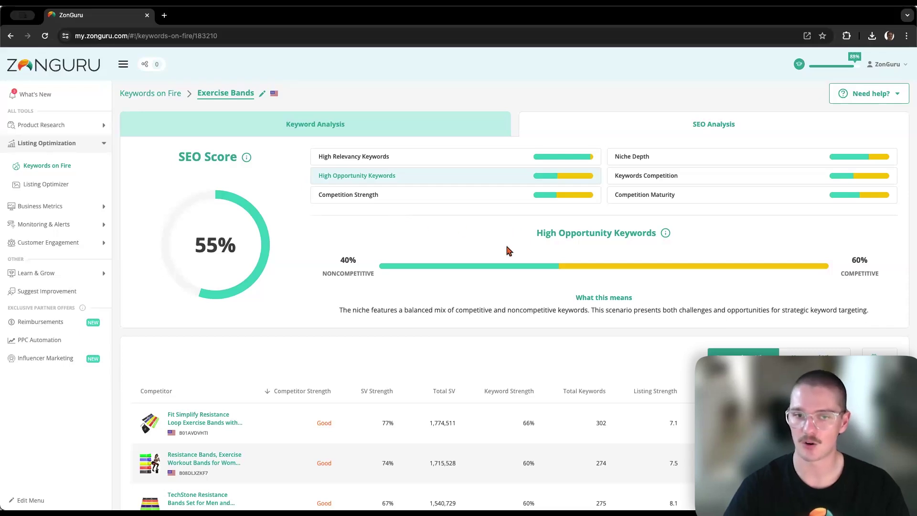
pyautogui.click(653, 199)
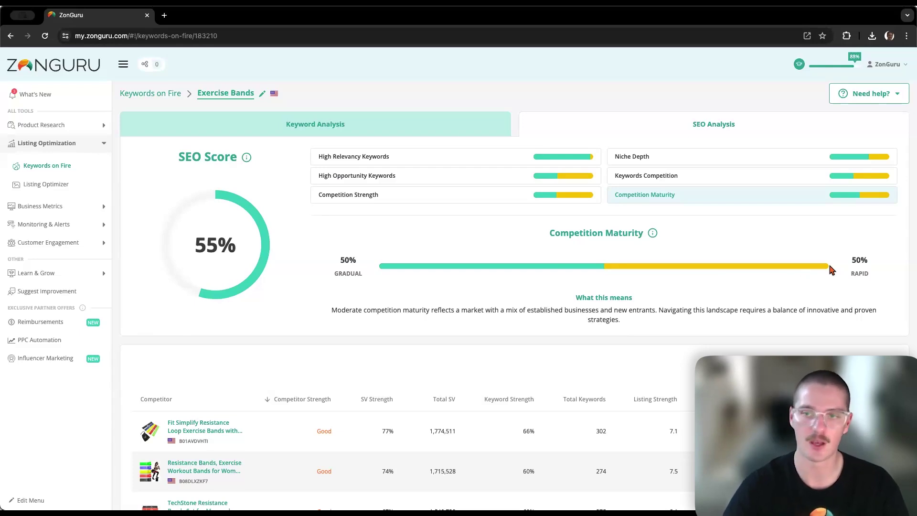
pyautogui.click(662, 176)
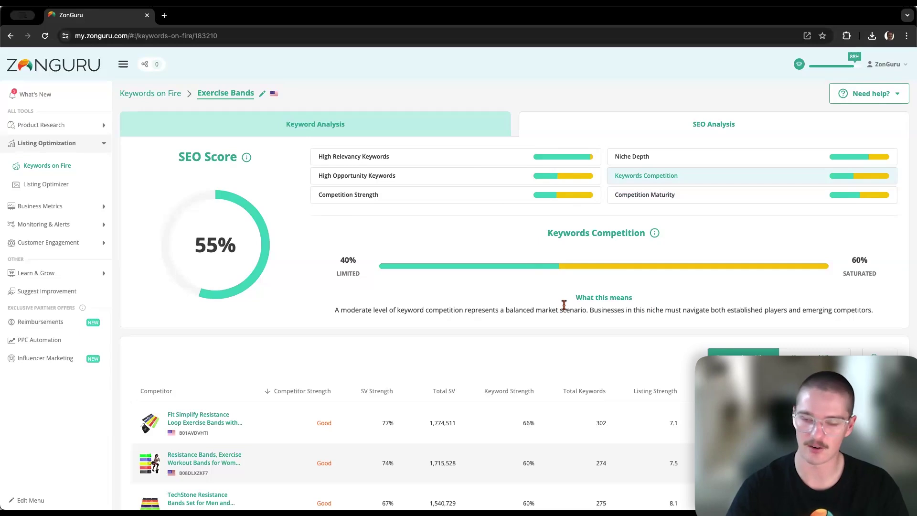
pyautogui.moveTo(654, 231)
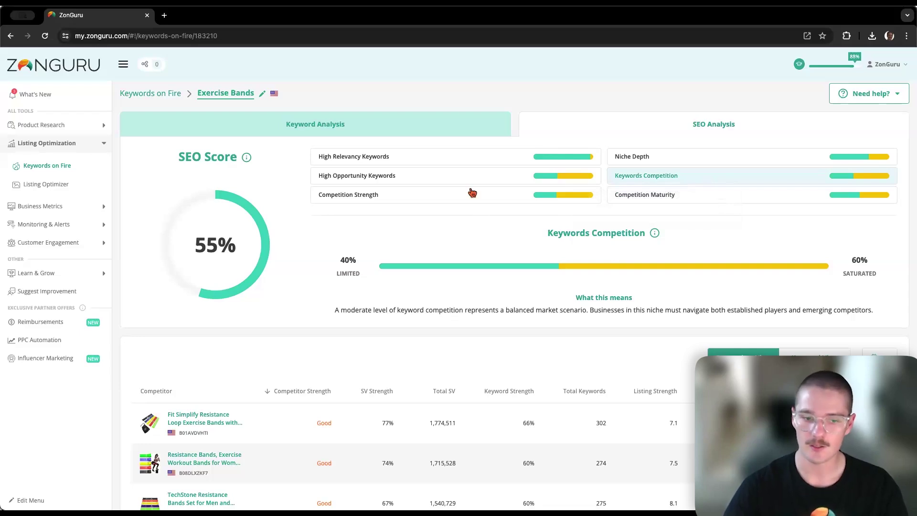
# - Examine the competitor table's strength, search volume, keyword, rating and days-listed columns for the analysed listings
pyautogui.scroll(-5, 472, 192)
pyautogui.scroll(-1, 347, 103)
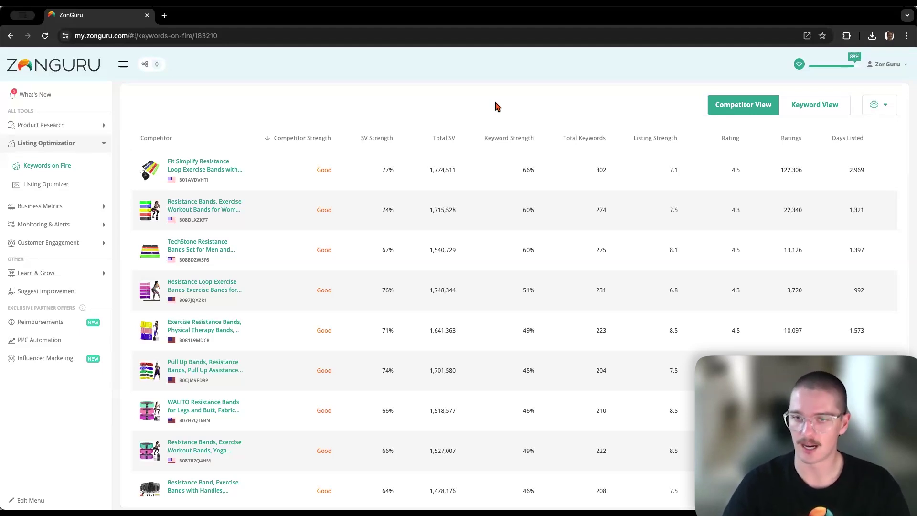
pyautogui.moveTo(365, 143)
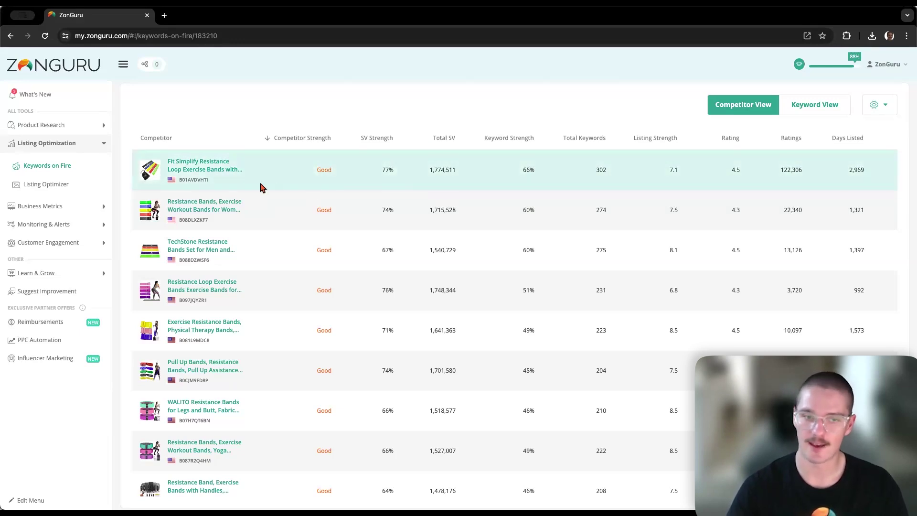
pyautogui.scroll(-5, 406, 244)
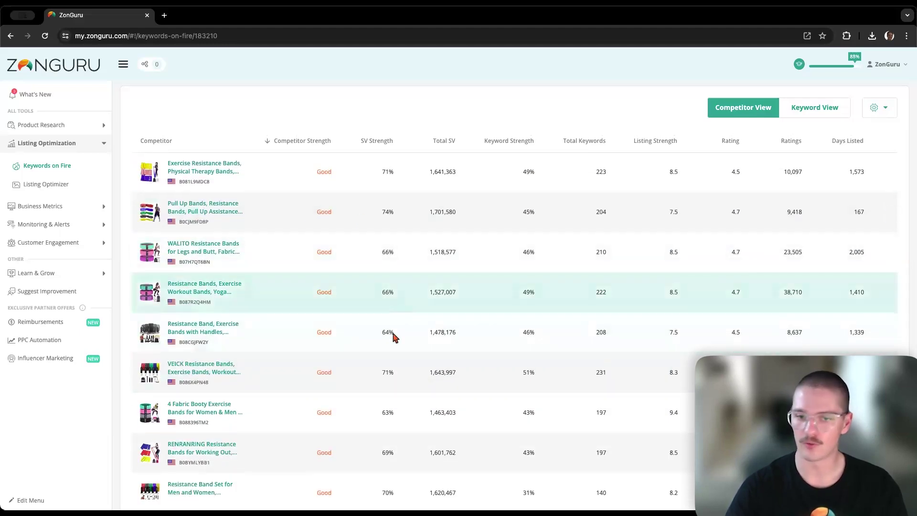
pyautogui.scroll(5, 396, 330)
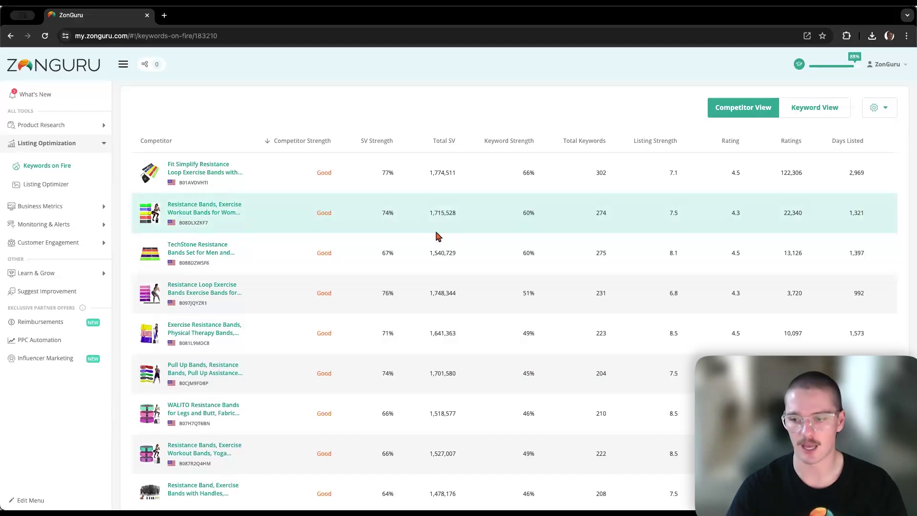
# - Compare the weakest and strongest competitors by alternating the Competitor Strength sort between ascending and descending, ending on descending
pyautogui.click(304, 139)
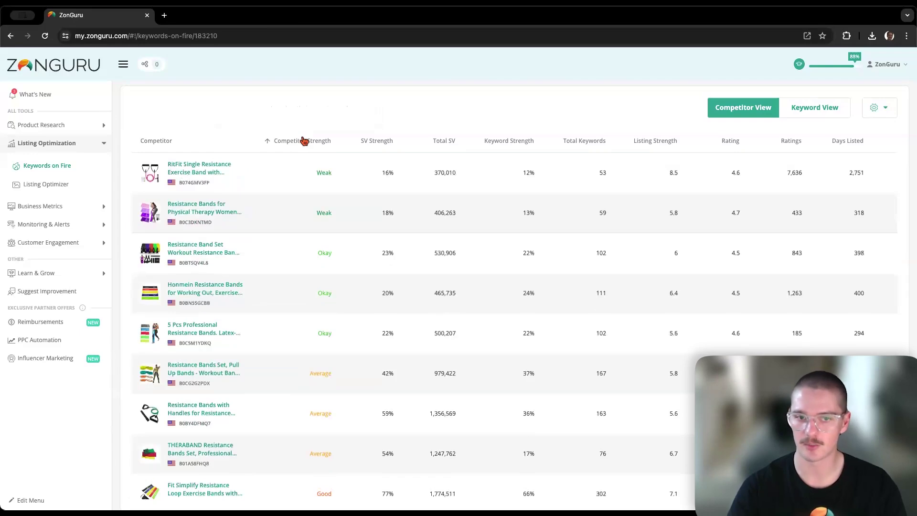
pyautogui.click(307, 142)
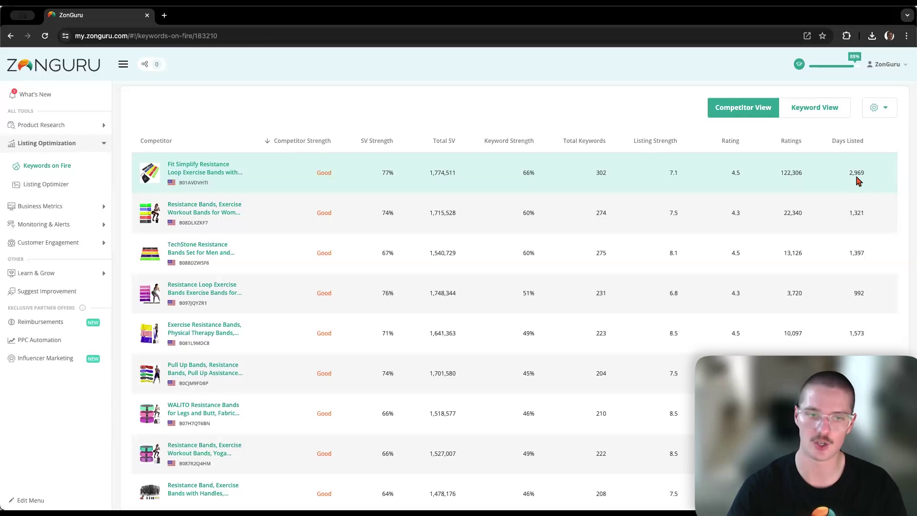
pyautogui.click(305, 141)
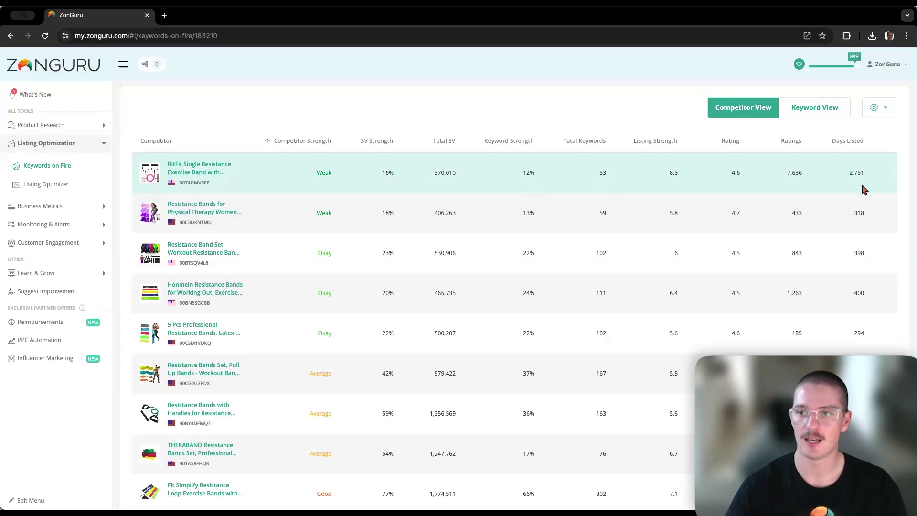
pyautogui.click(311, 141)
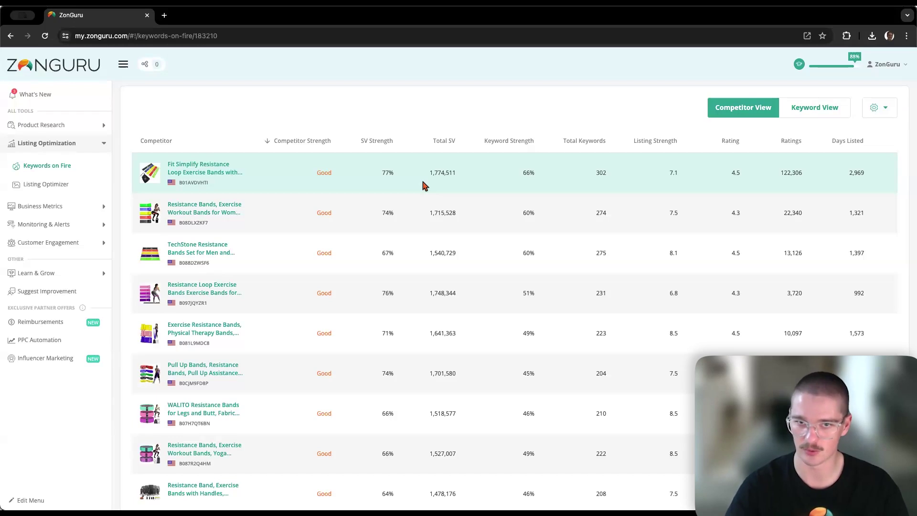
# - Show the table in Keyword View, look back at the Keywords Competition breakdown, and return the table to Competitor View
pyautogui.scroll(1, 545, 116)
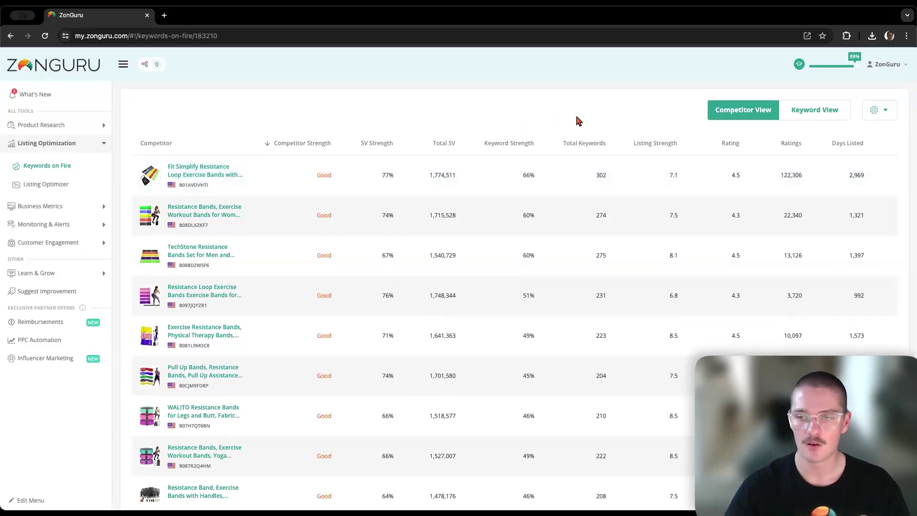
pyautogui.click(816, 117)
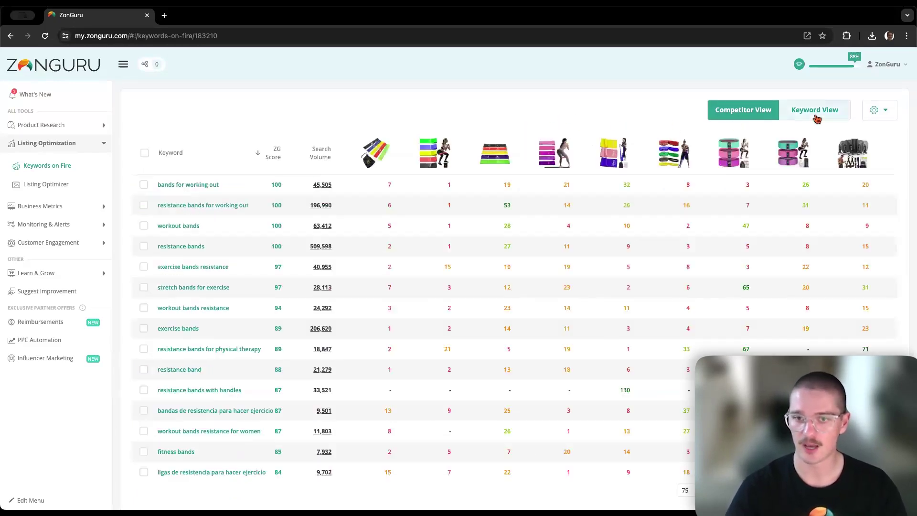
pyautogui.scroll(1, 611, 119)
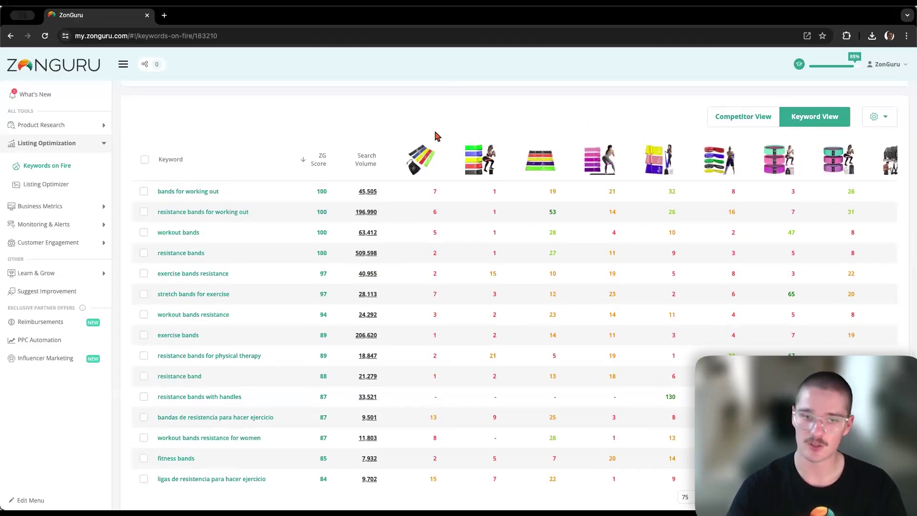
pyautogui.scroll(3, 625, 142)
pyautogui.scroll(2, 625, 142)
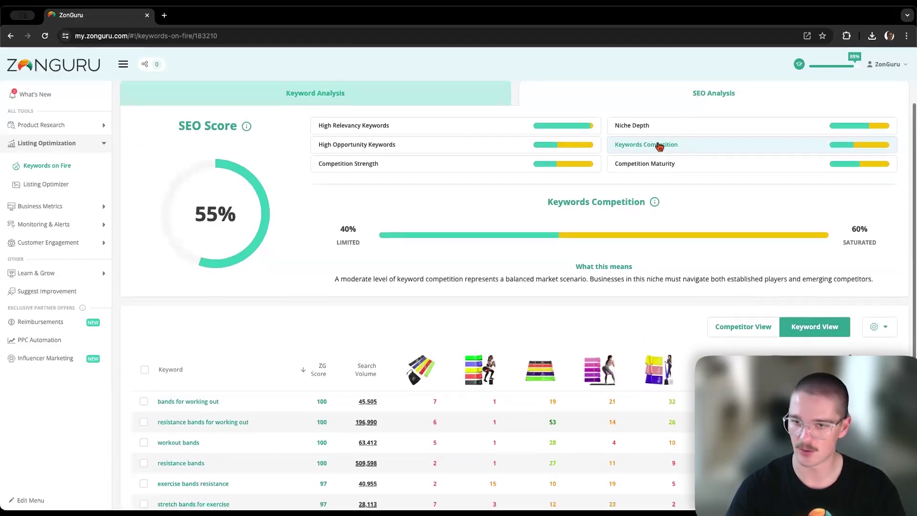
pyautogui.scroll(-5, 659, 146)
pyautogui.click(733, 123)
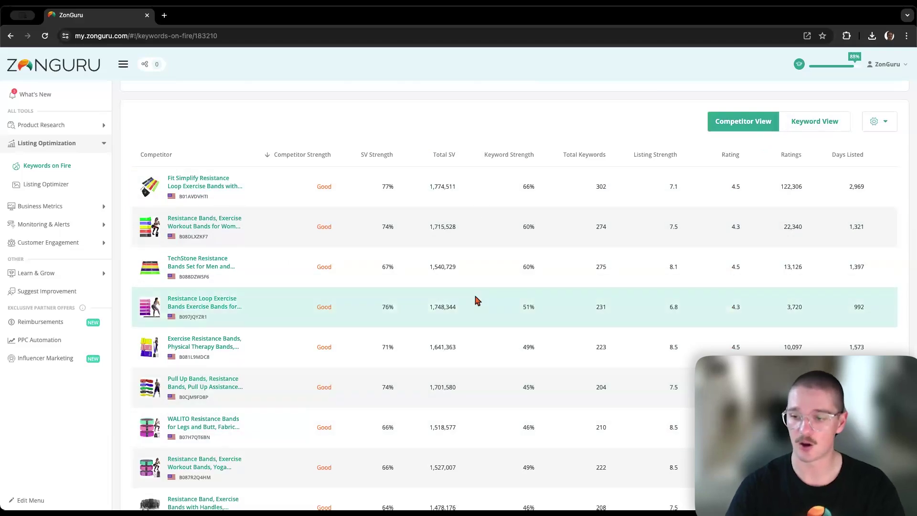
# - Switch the table to Keyword View and examine how each competitor ranks for the top keywords
pyautogui.click(809, 126)
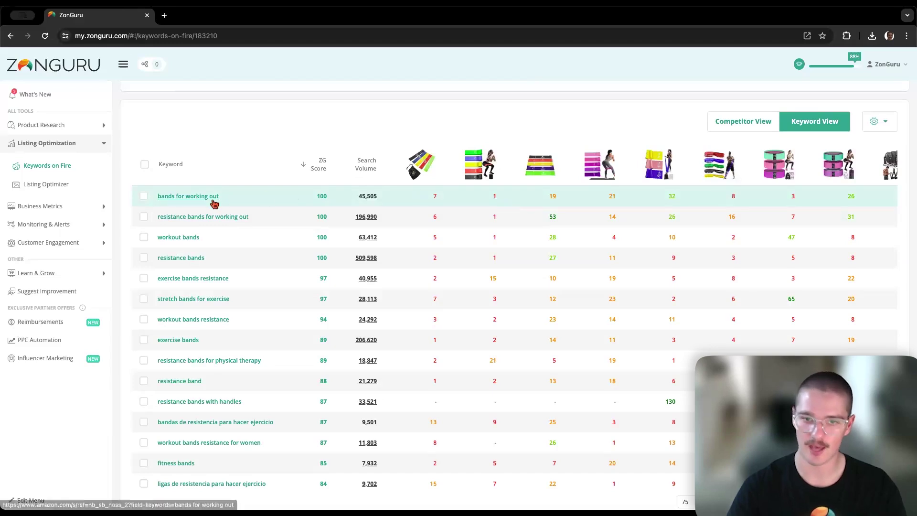
pyautogui.moveTo(480, 179)
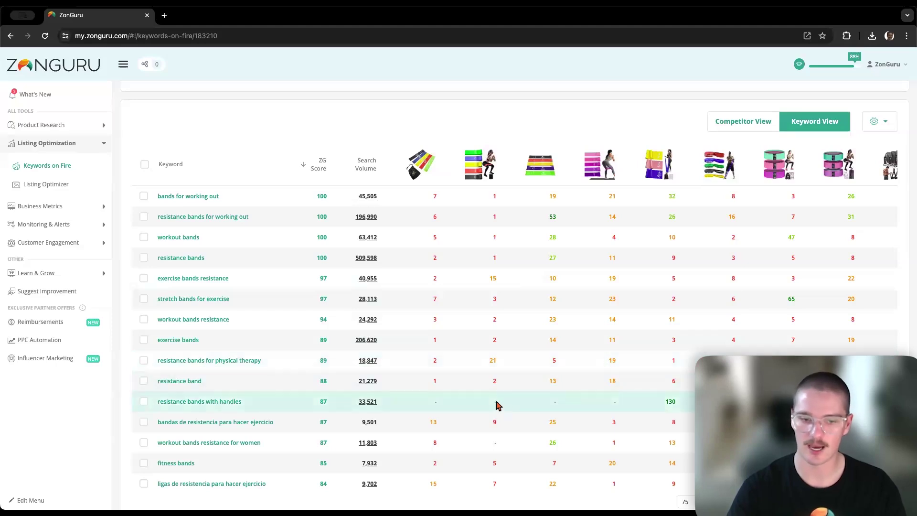
pyautogui.scroll(1, 496, 406)
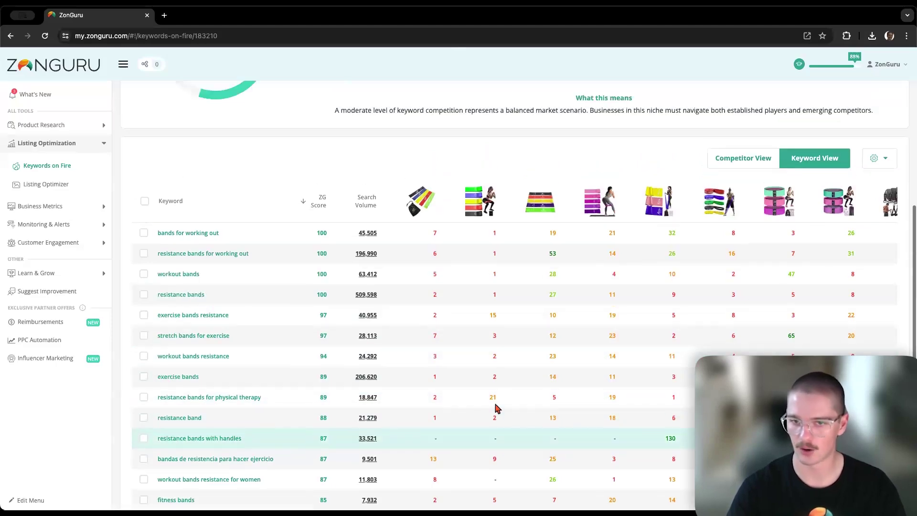
pyautogui.scroll(-2, 502, 137)
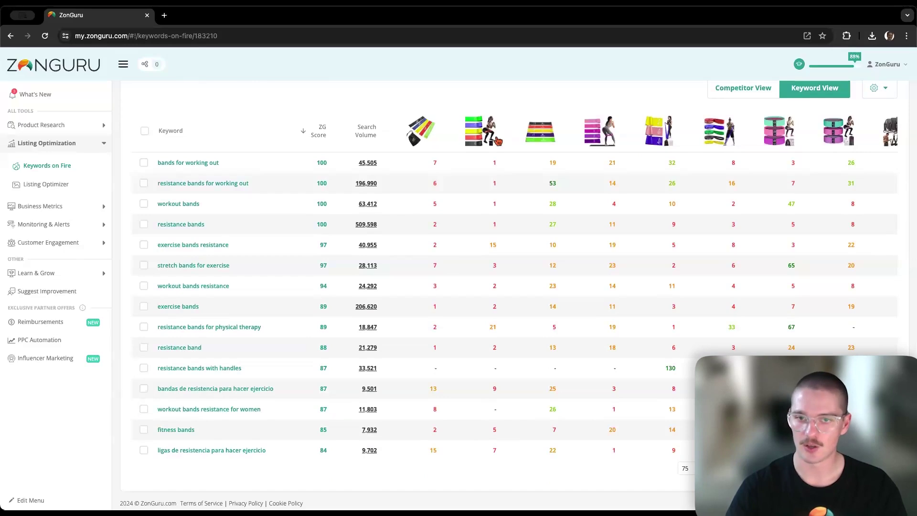
pyautogui.scroll(1, 486, 267)
pyautogui.scroll(1, 486, 267)
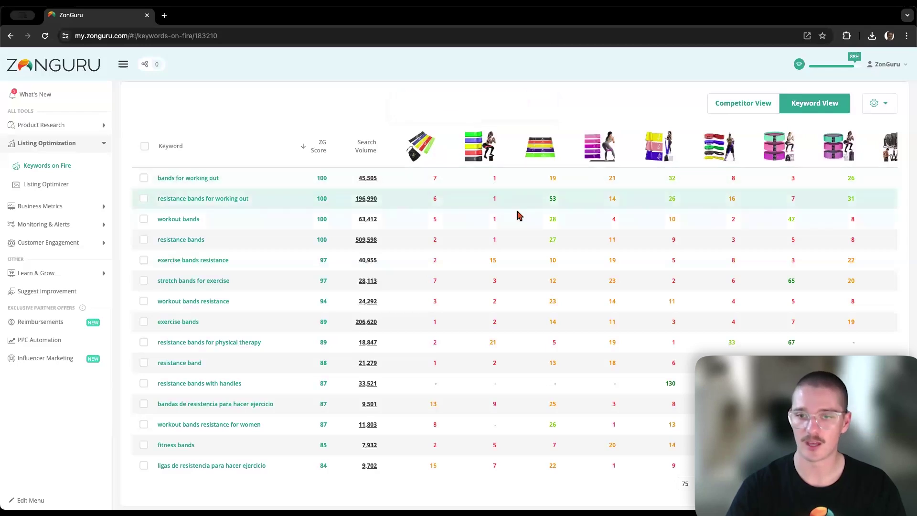
# - Find a keyword the second competitor does not rank for and select the "workout resistance bands" row
pyautogui.scroll(-15, 556, 258)
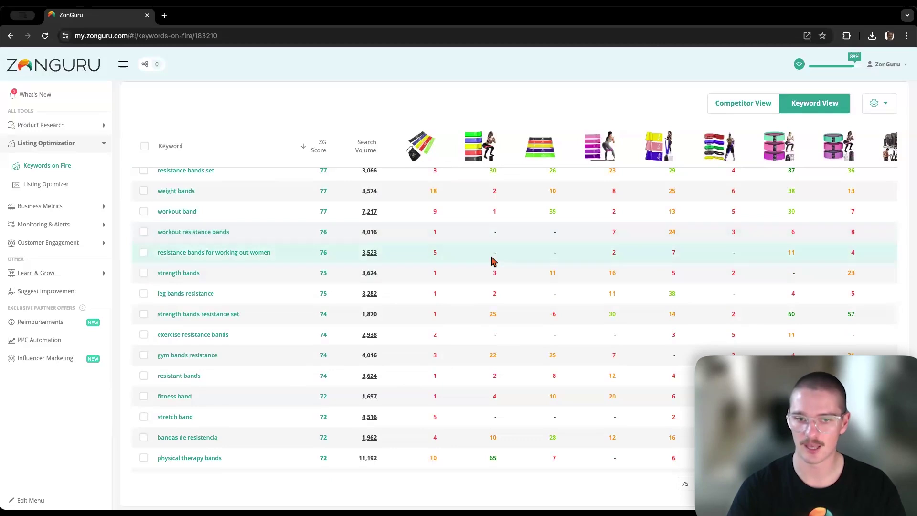
pyautogui.click(494, 235)
pyautogui.moveTo(483, 154)
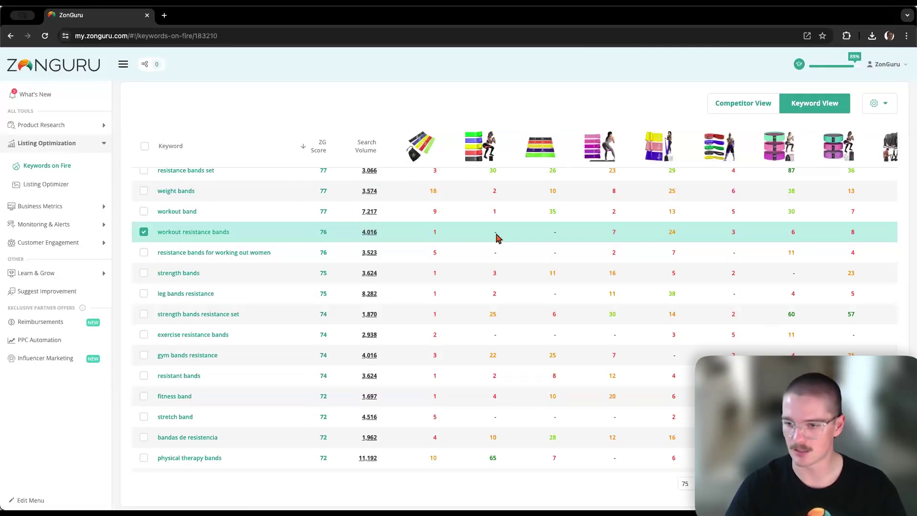
# - Alternate between the Keyword Analysis and SEO Analysis to review the session's summary metrics and keyword table, ending on the Keyword Analysis
pyautogui.scroll(10, 530, 251)
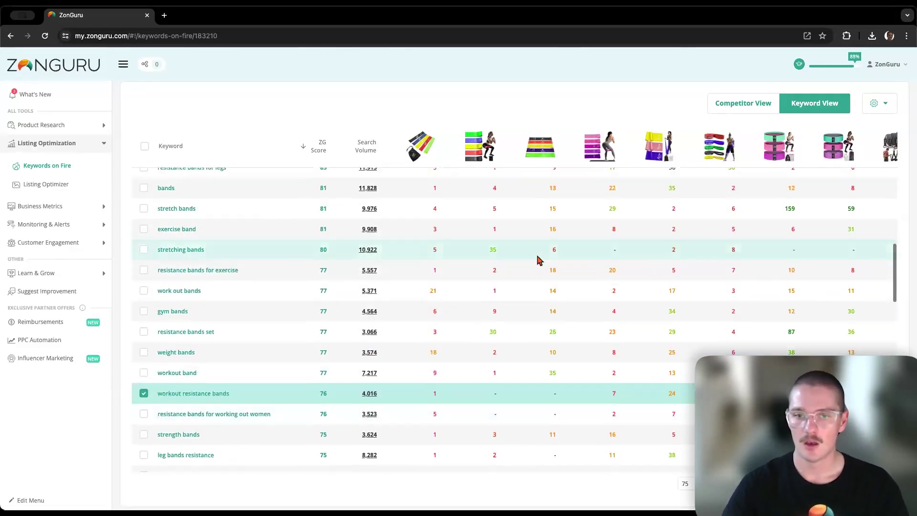
pyautogui.scroll(5, 542, 256)
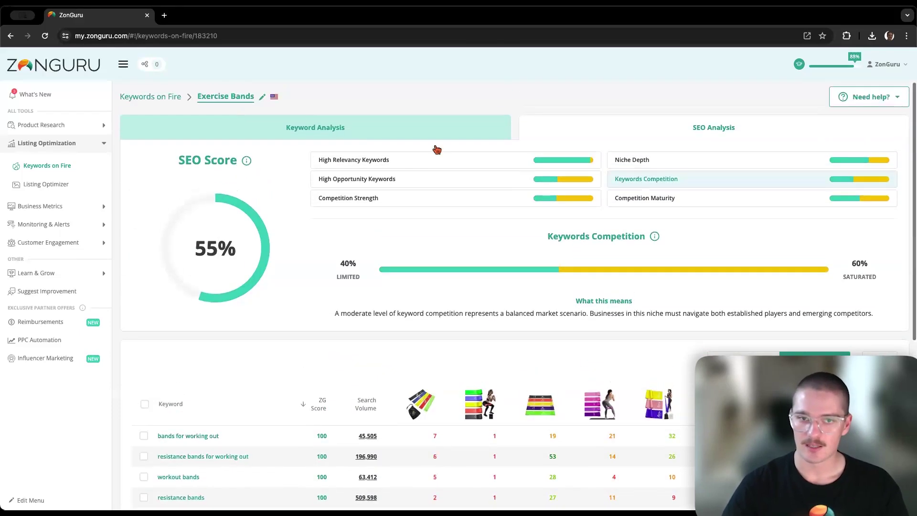
pyautogui.click(359, 138)
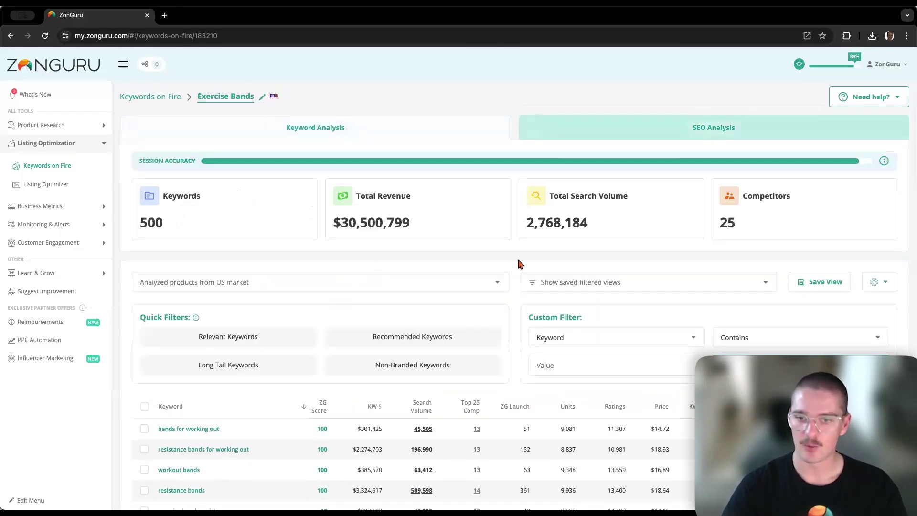
pyautogui.scroll(-1, 518, 261)
pyautogui.scroll(-3, 520, 264)
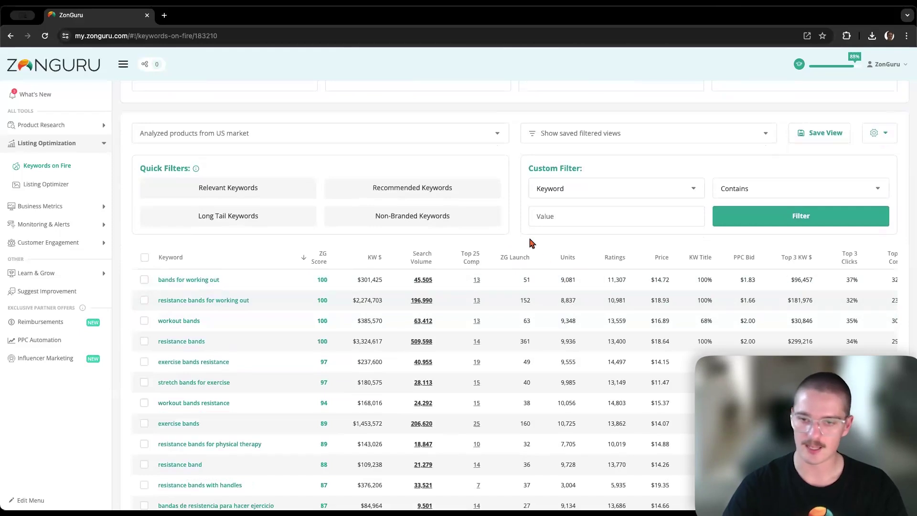
pyautogui.scroll(3, 532, 243)
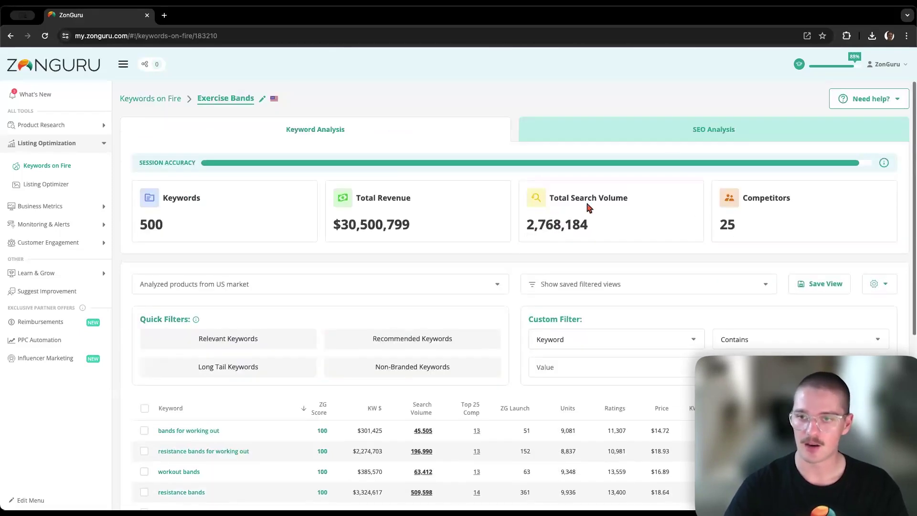
pyautogui.click(725, 134)
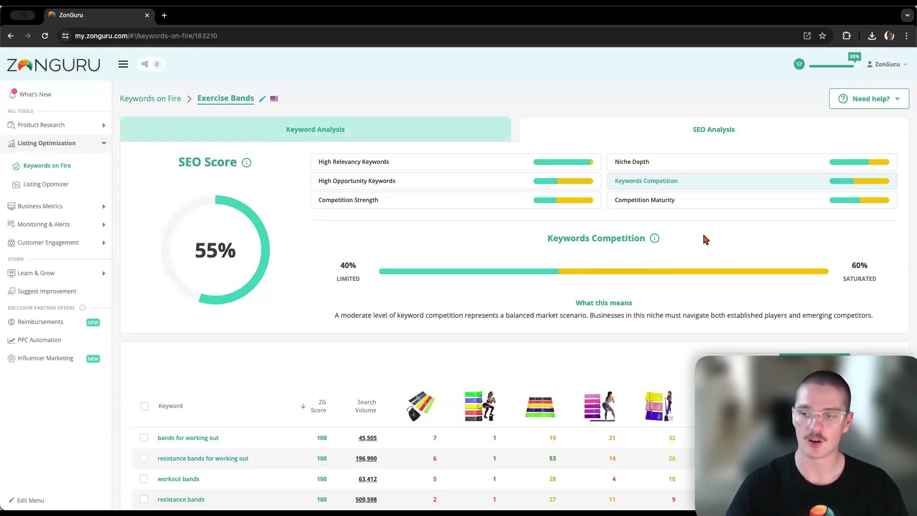
pyautogui.click(374, 135)
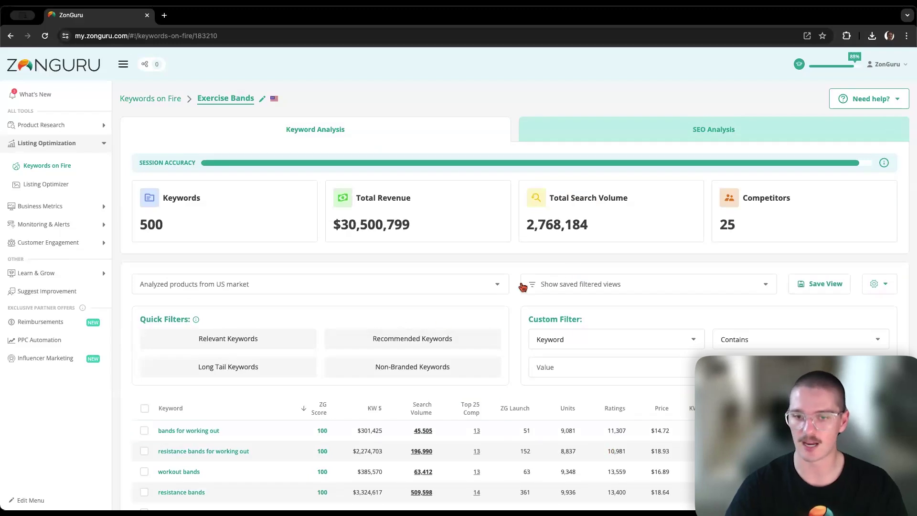